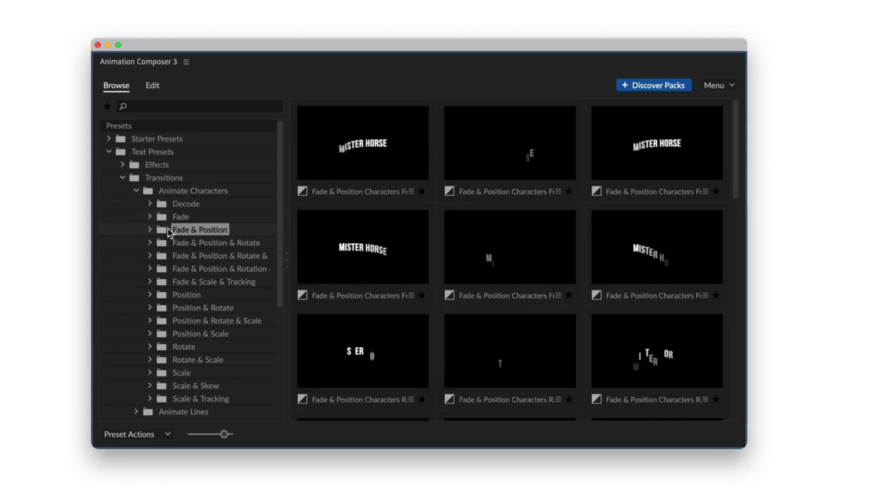
# Step: Browse the Fade, Position and Position & Rotate & Scale character transition presets
pyautogui.click(172, 242)
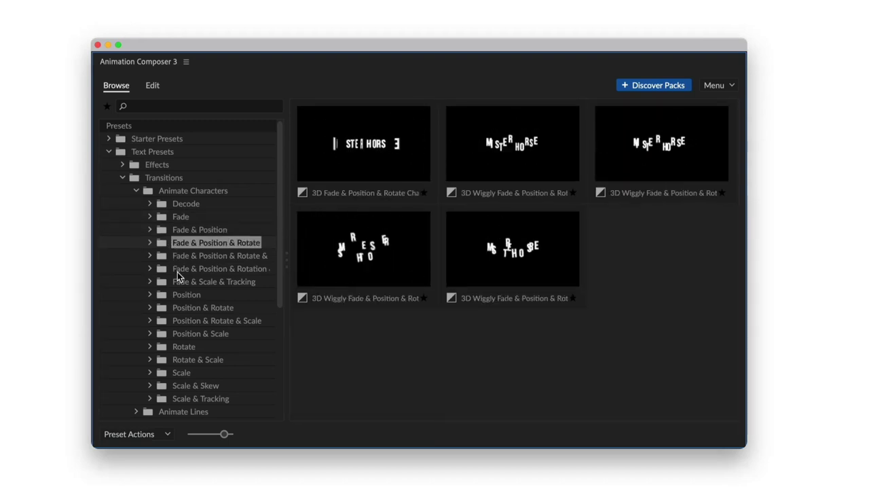
pyautogui.click(178, 271)
pyautogui.click(180, 284)
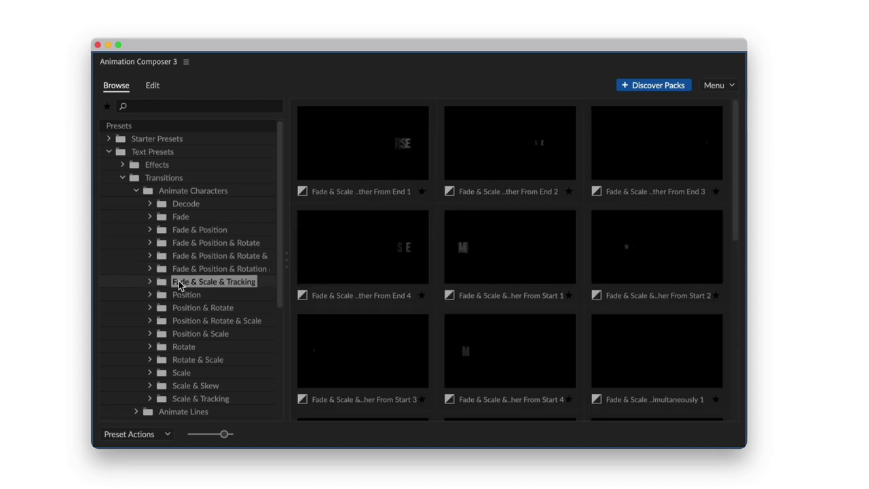
pyautogui.click(180, 296)
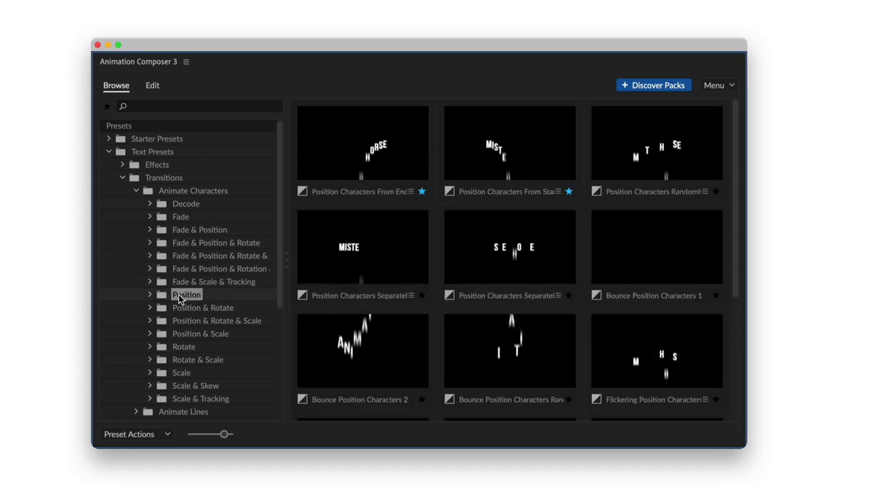
pyautogui.click(184, 309)
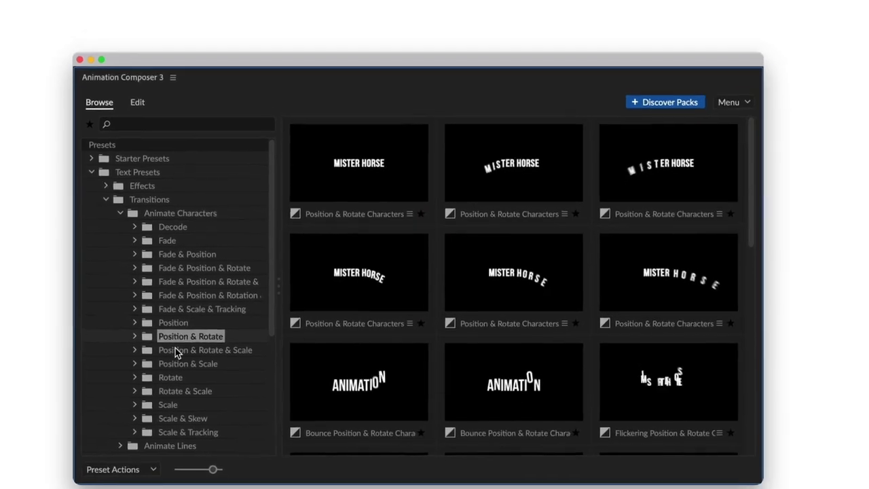
pyautogui.click(182, 322)
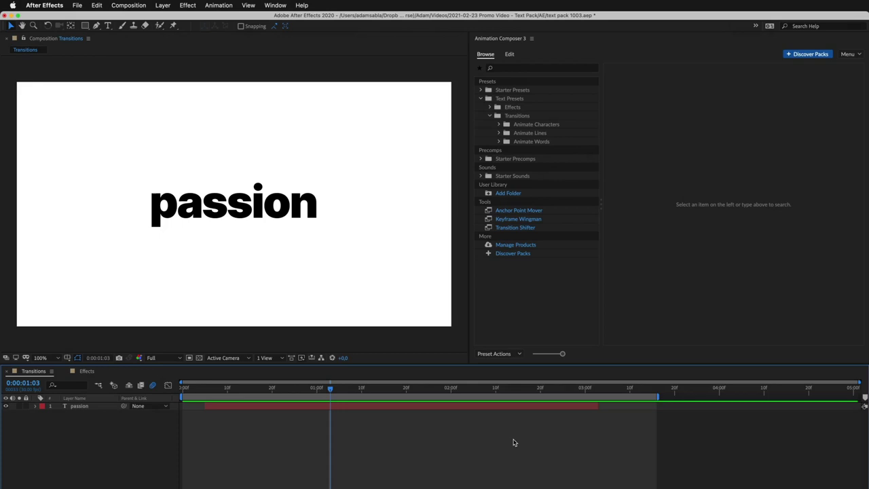
# Step: Select the passion layer and preview the Animate Characters Decode and Fade & Position transitions
pyautogui.click(477, 407)
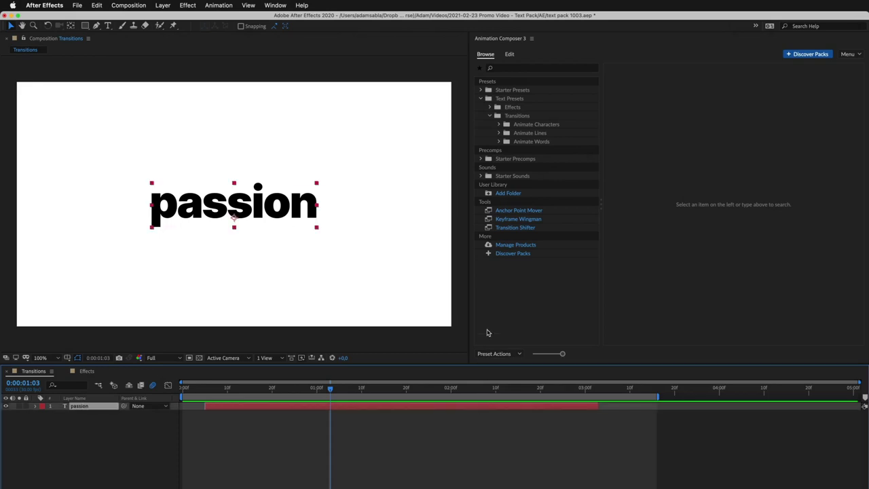
pyautogui.click(499, 125)
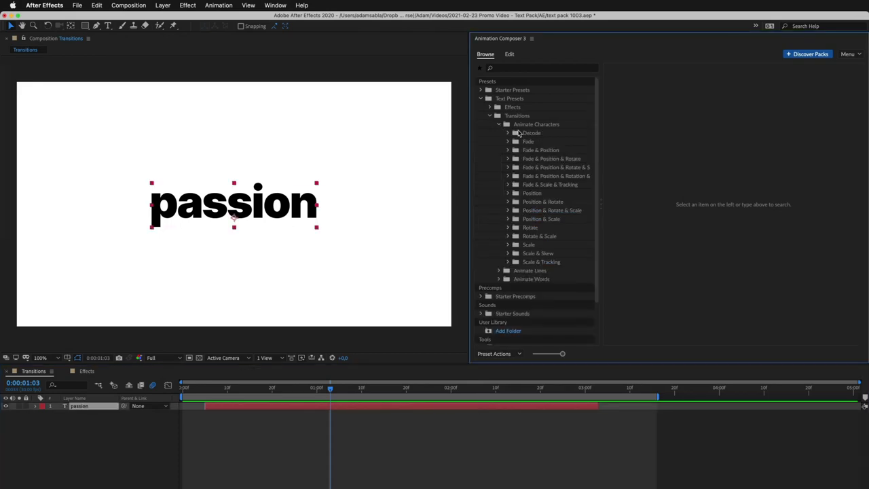
pyautogui.click(530, 134)
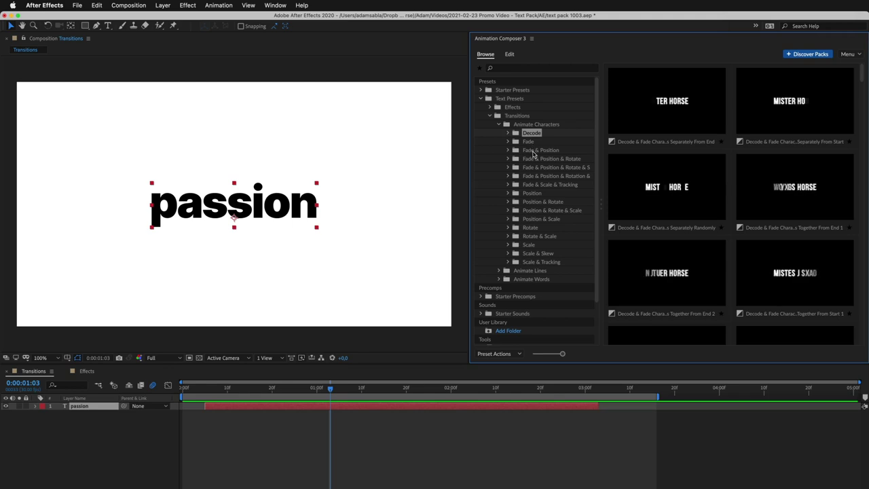
pyautogui.click(534, 151)
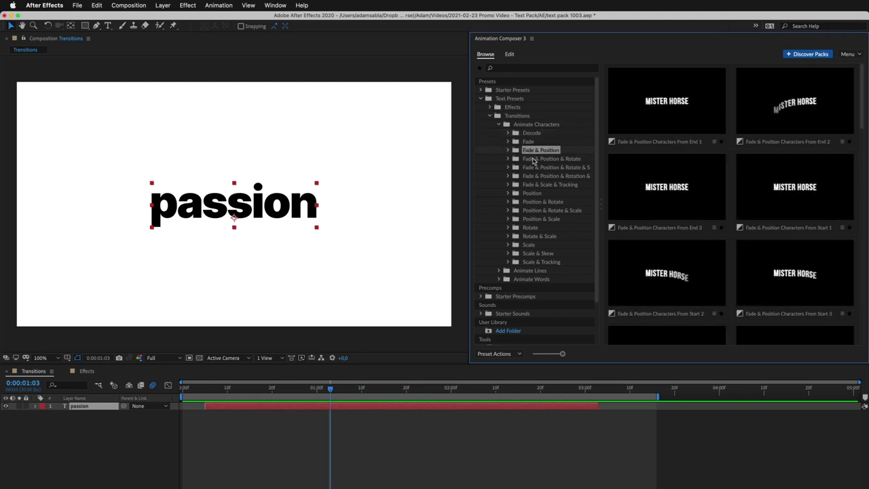
pyautogui.click(534, 159)
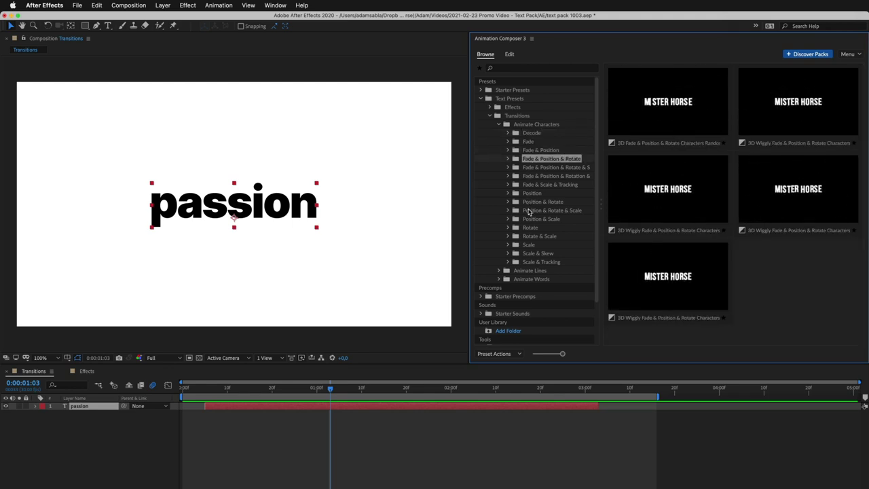
# Step: Compare the Position & Rotate & Scale subcategories and open the Overshoot preset's direction variants
pyautogui.click(508, 211)
pyautogui.click(534, 219)
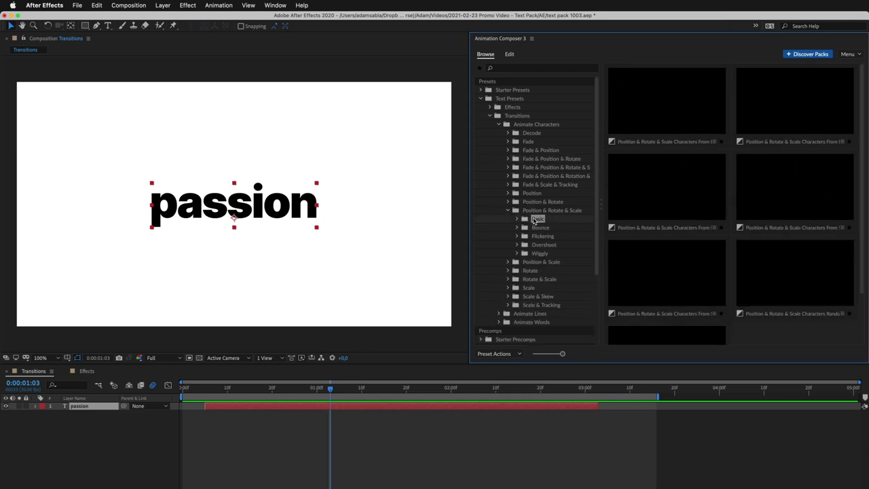
pyautogui.click(540, 227)
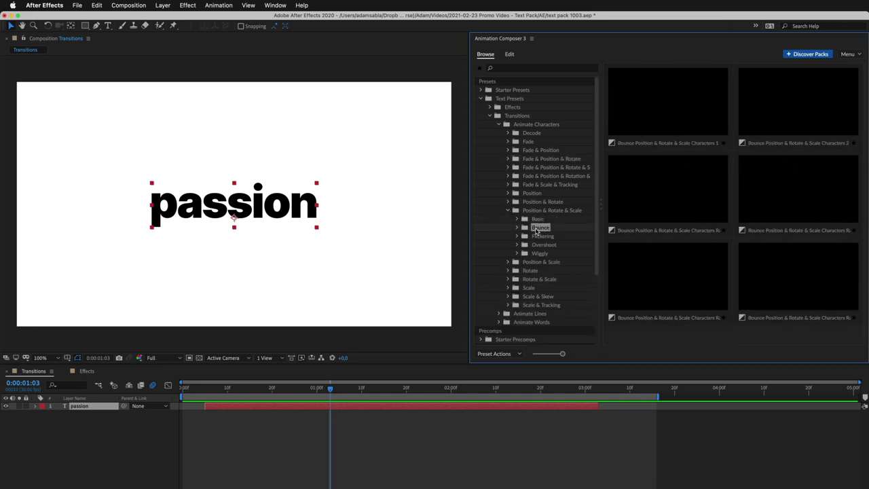
pyautogui.click(536, 237)
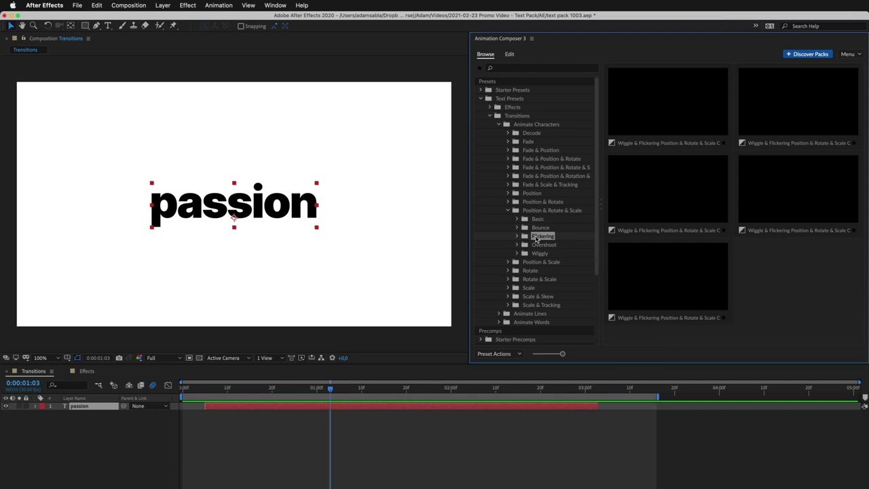
pyautogui.click(536, 245)
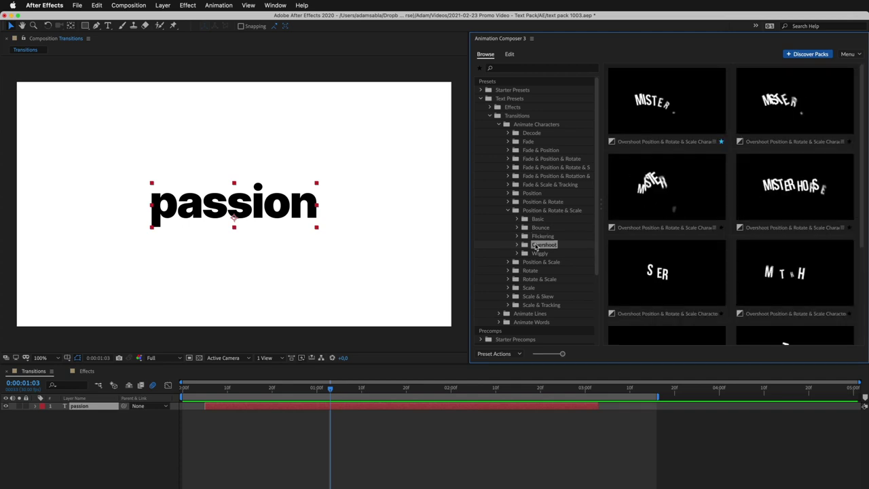
pyautogui.click(536, 254)
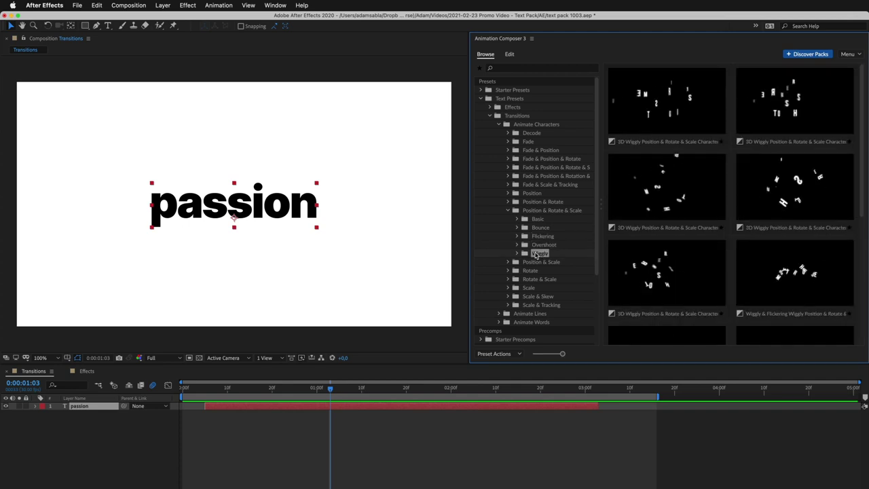
pyautogui.click(527, 245)
pyautogui.moveTo(666, 102)
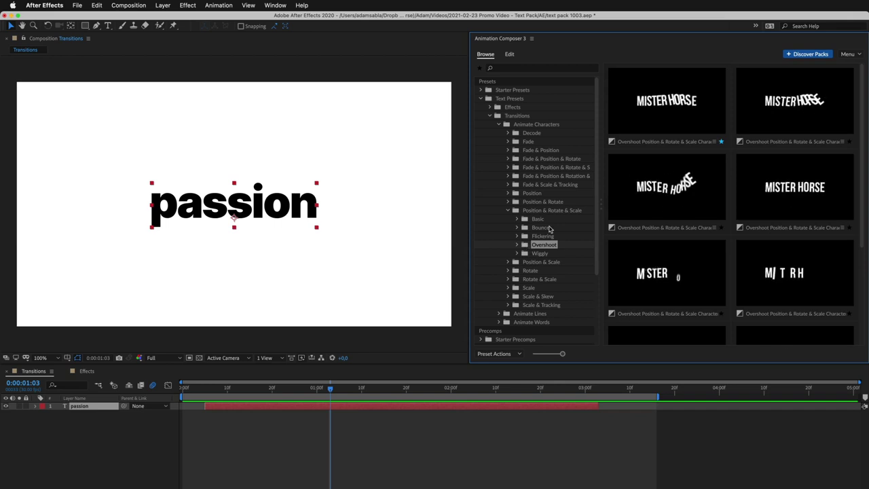
pyautogui.click(655, 114)
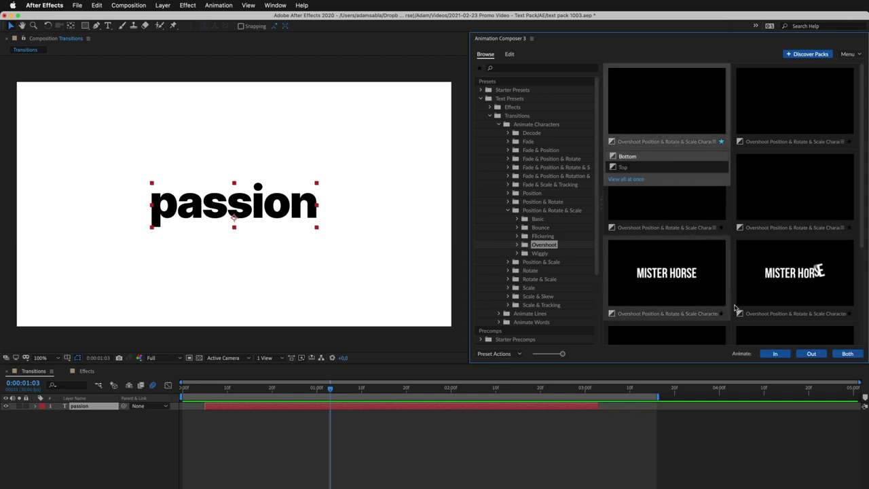
# Step: Apply Overshoot as the passion intro and preview it from about 1:21
pyautogui.click(779, 353)
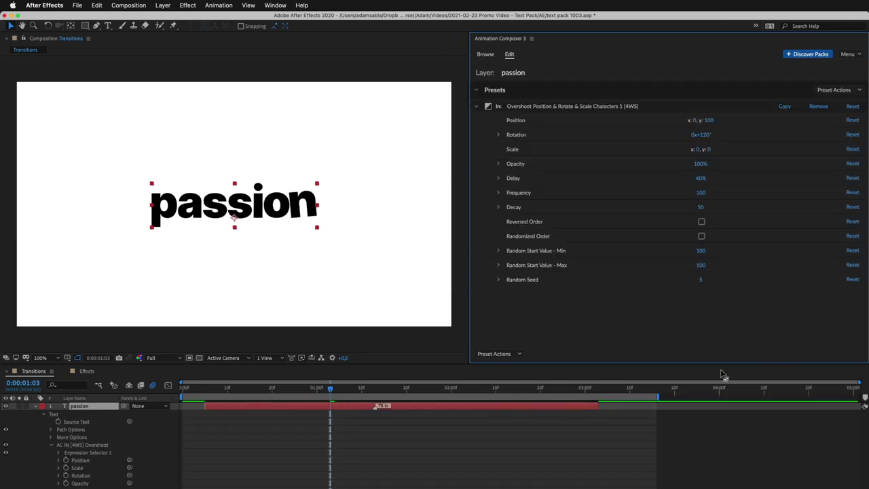
pyautogui.moveTo(389, 388); pyautogui.dragTo(398, 390)
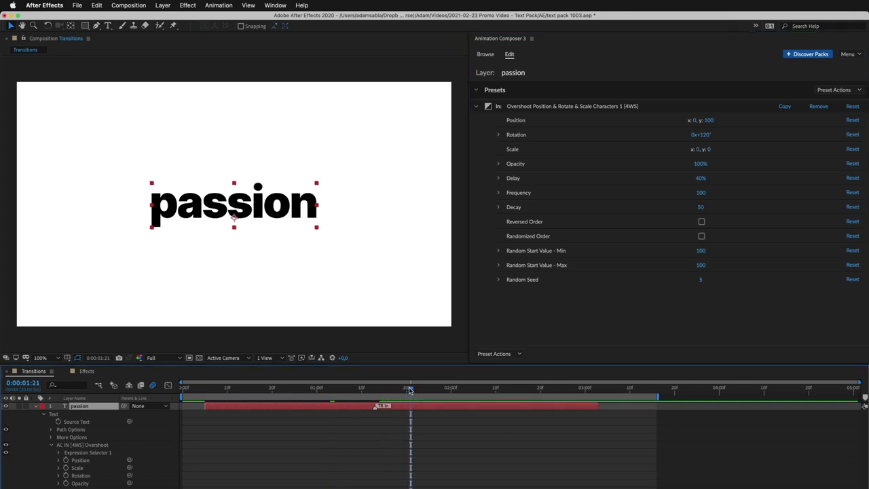
pyautogui.press('space')
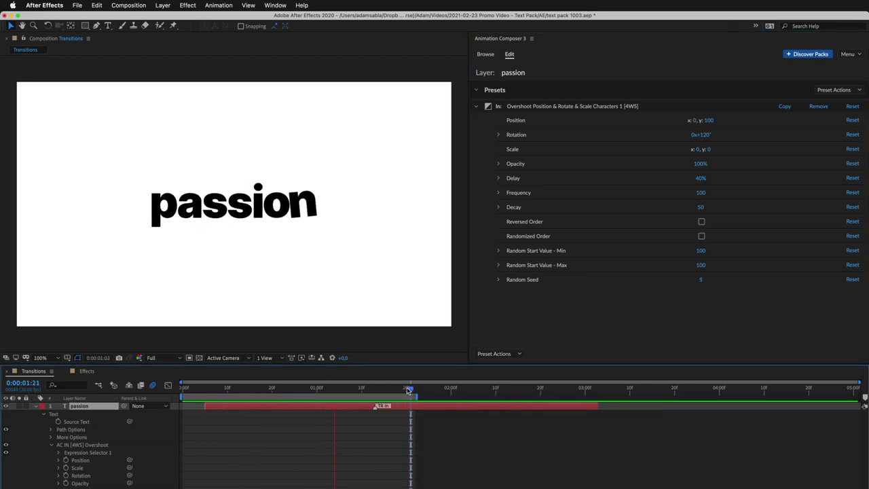
pyautogui.press('space')
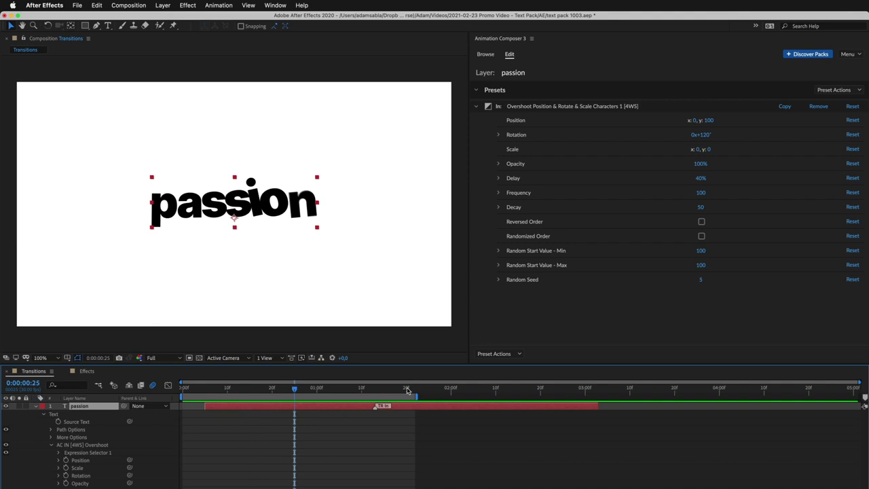
# Step: Apply Position Characters From End as the passion outro and move the work area onto it
pyautogui.click(485, 54)
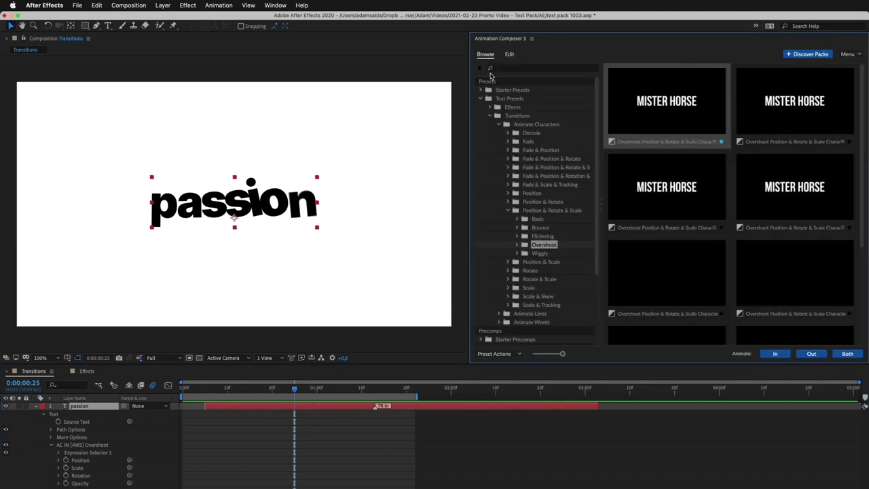
pyautogui.click(516, 193)
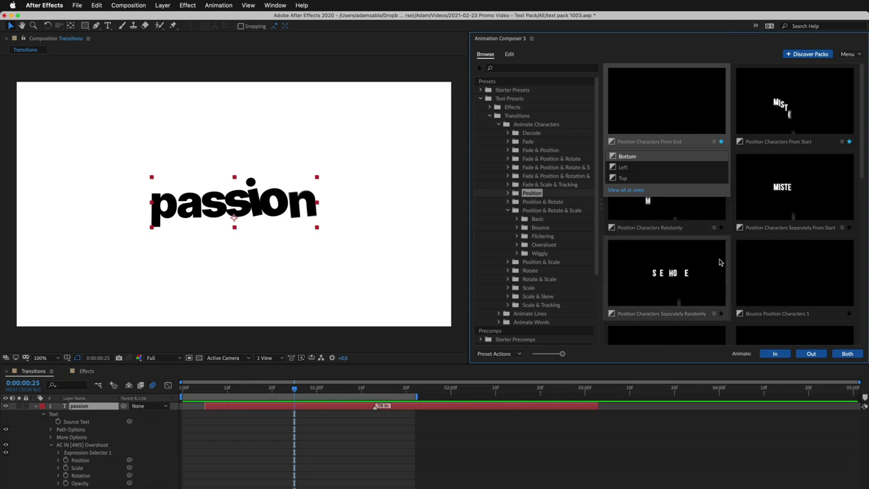
pyautogui.click(812, 353)
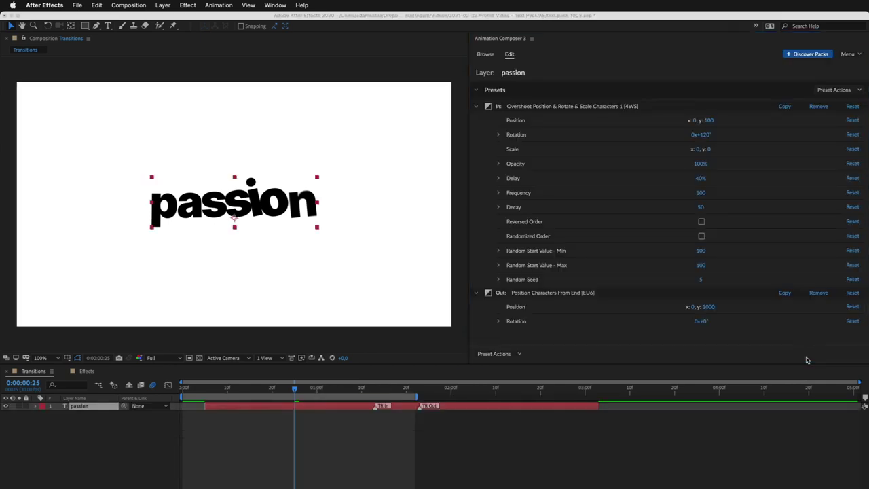
pyautogui.moveTo(390, 396); pyautogui.dragTo(607, 395)
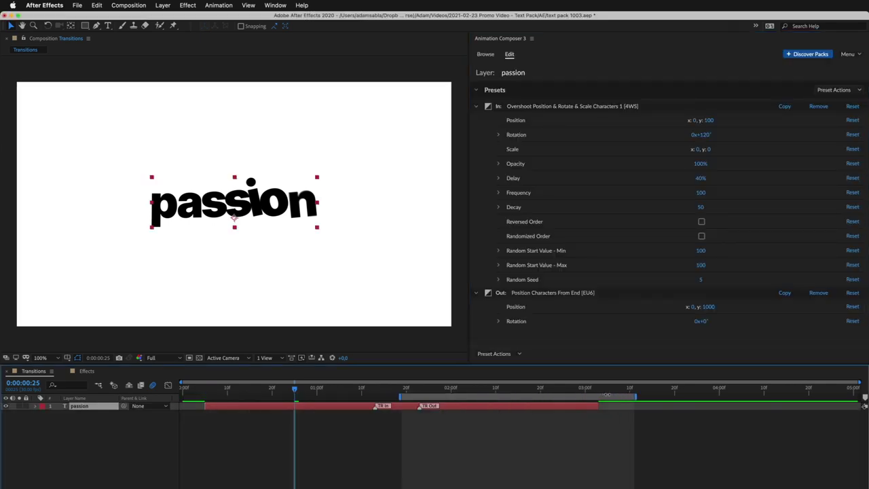
pyautogui.click(410, 389)
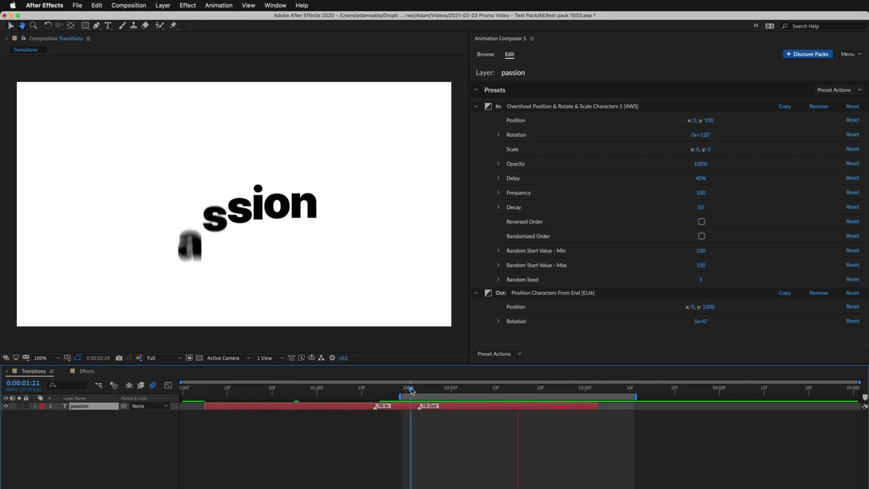
# Step: Replace the passion outro with Position Characters From Start and preview it
pyautogui.click(816, 293)
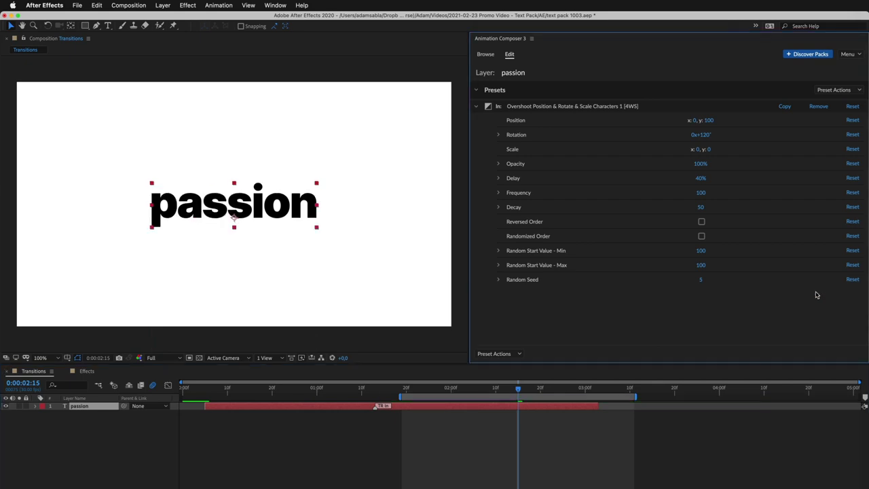
pyautogui.click(486, 54)
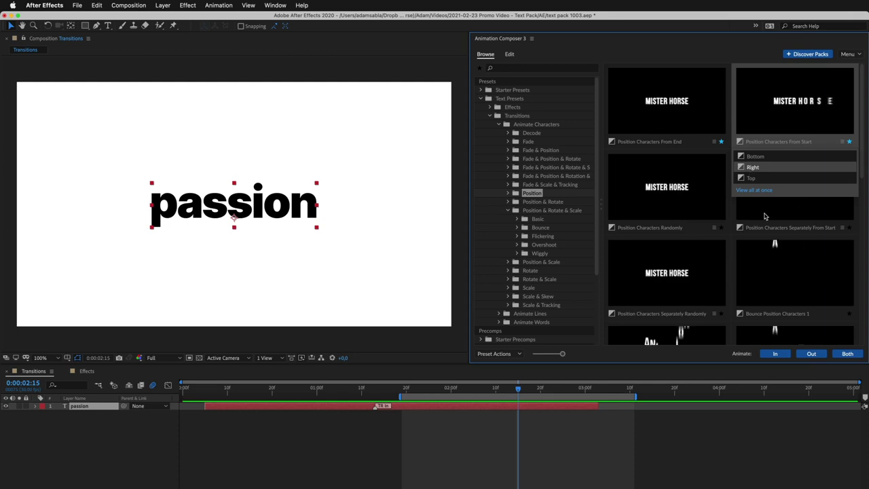
pyautogui.click(811, 354)
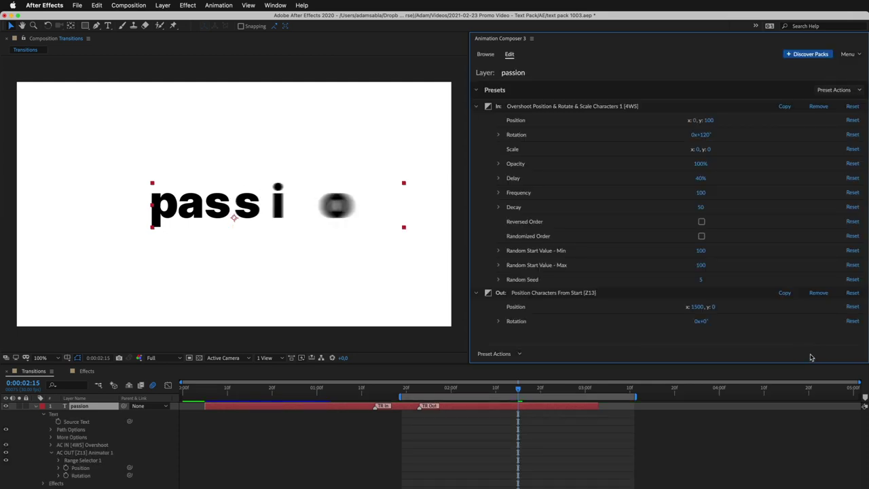
pyautogui.press('space')
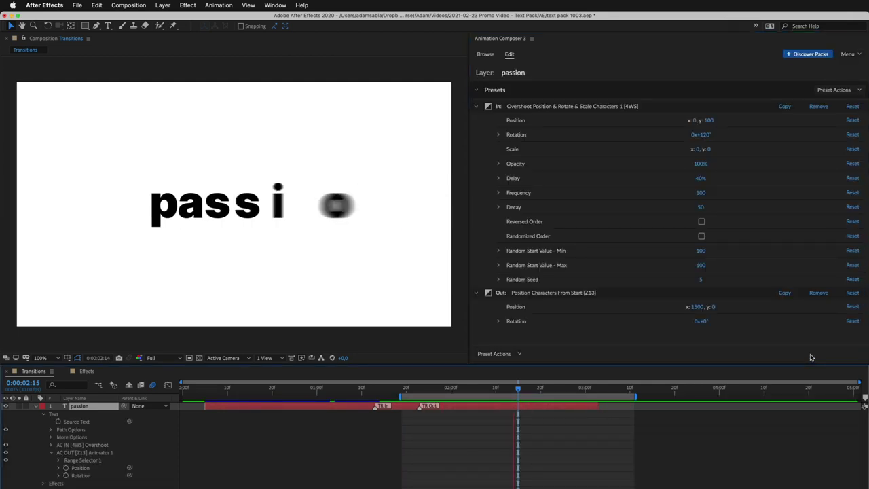
pyautogui.press('space')
# Step: Move the work area back to the layer start and preview the Overshoot entrance
pyautogui.moveTo(523, 398); pyautogui.dragTo(295, 403)
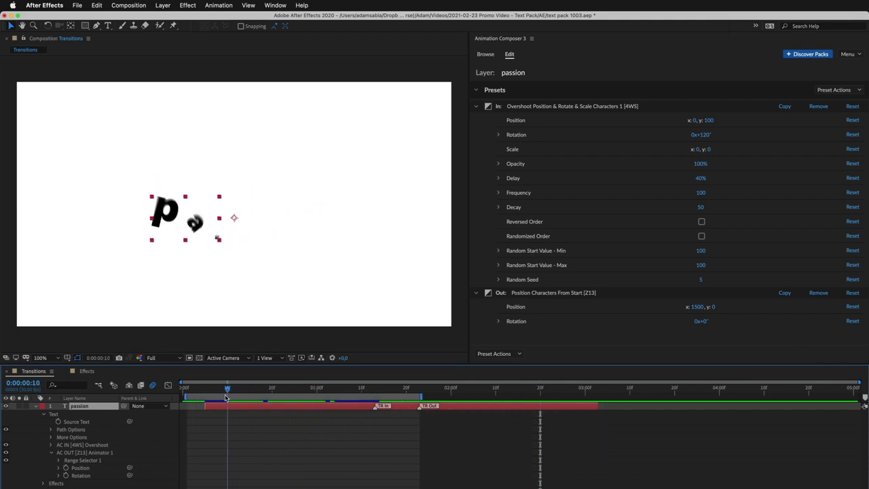
pyautogui.press('space')
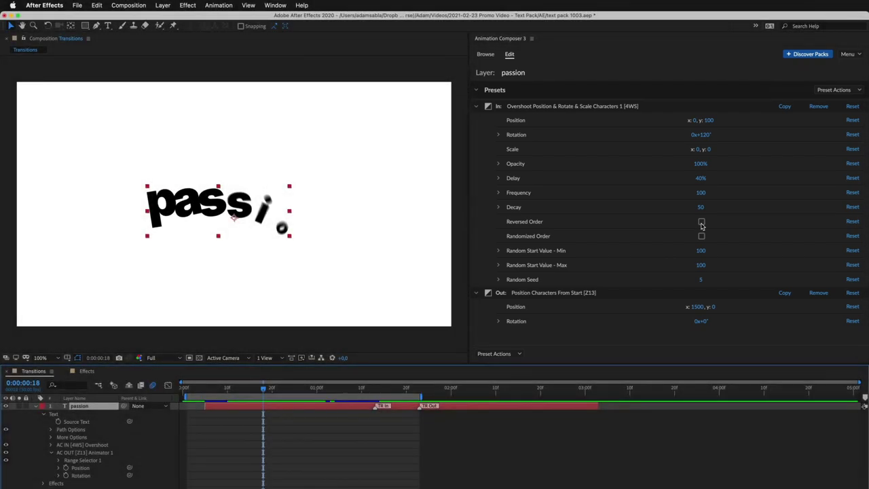
# Step: Try Reversed and Randomized Order on the Overshoot intro, then turn both off
pyautogui.click(701, 222)
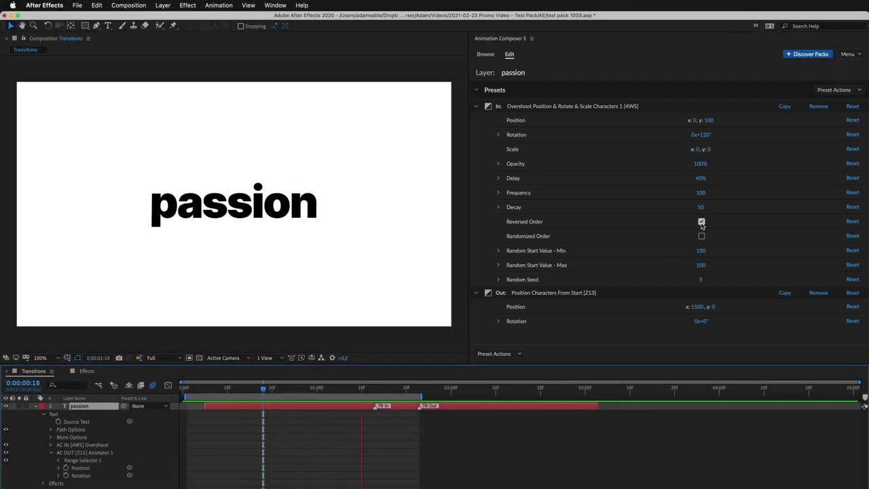
pyautogui.click(702, 222)
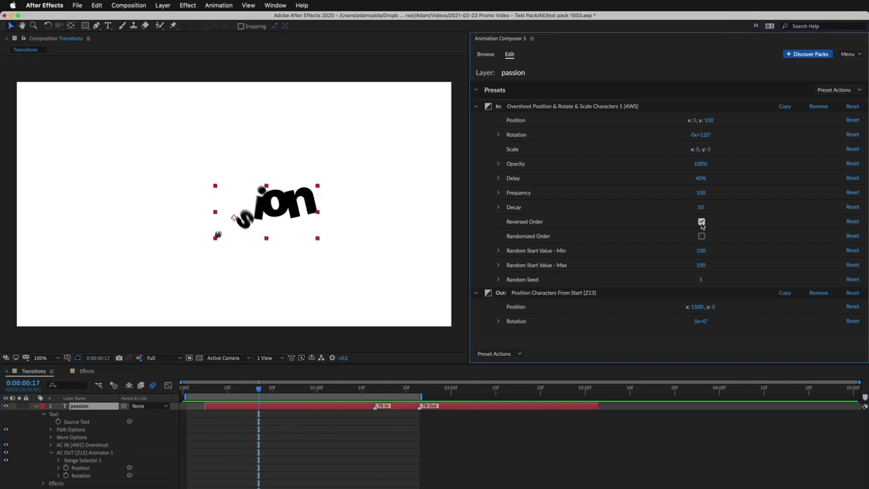
pyautogui.click(702, 237)
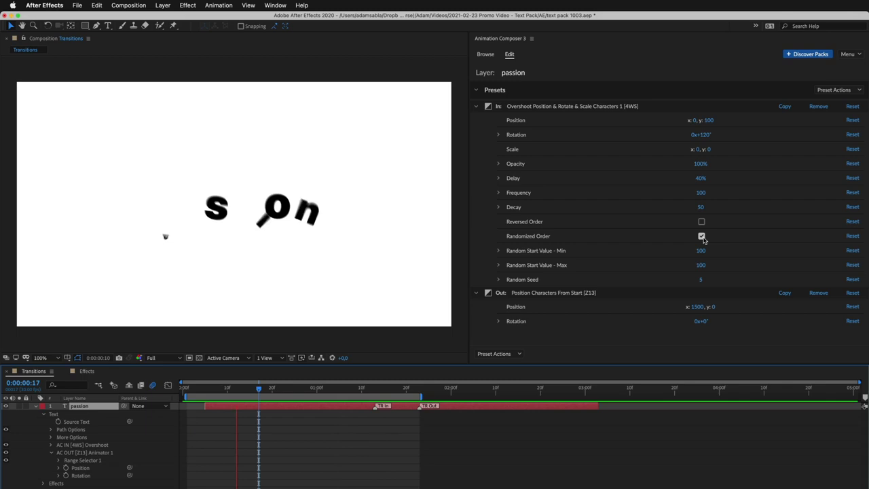
pyautogui.click(702, 237)
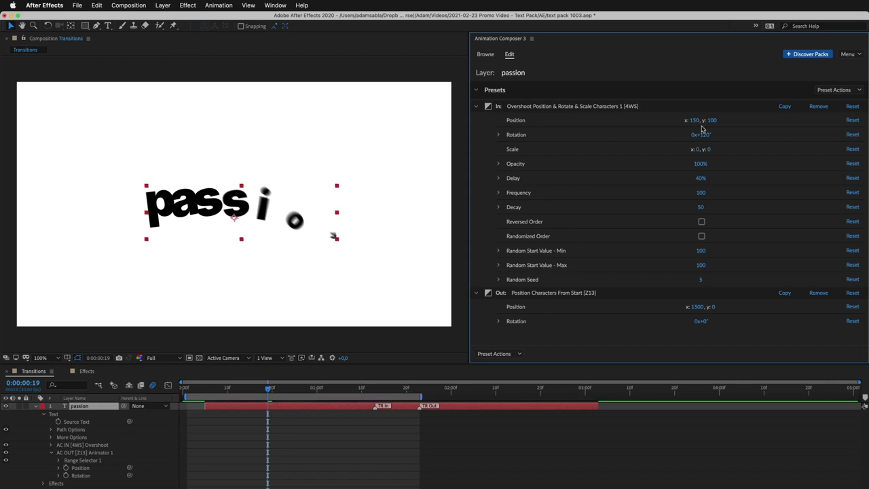
# Step: Scrub the intro Rotation, reset the preset to defaults, and reveal Overshoot Bottom in Browse
pyautogui.moveTo(702, 129); pyautogui.dragTo(593, 138)
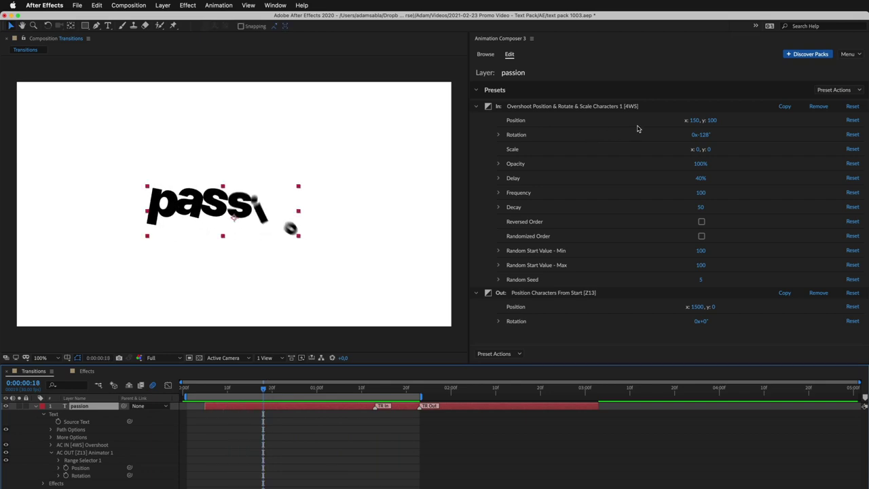
pyautogui.click(852, 106)
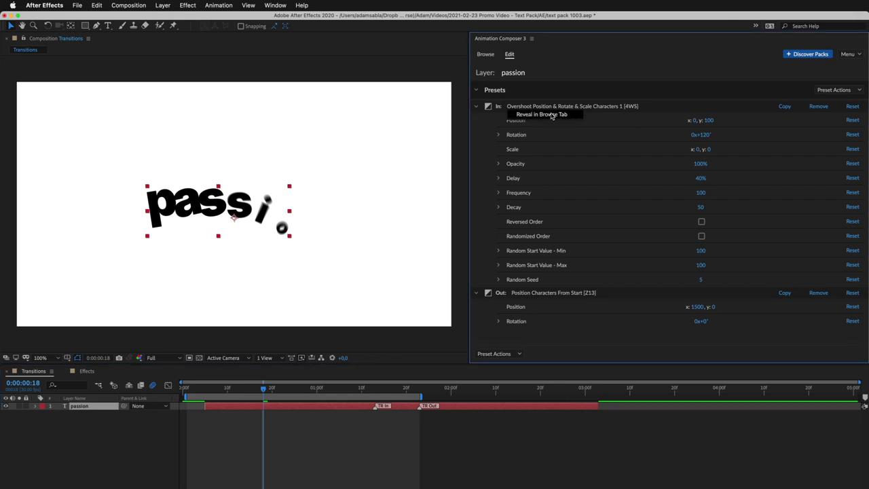
pyautogui.click(552, 115)
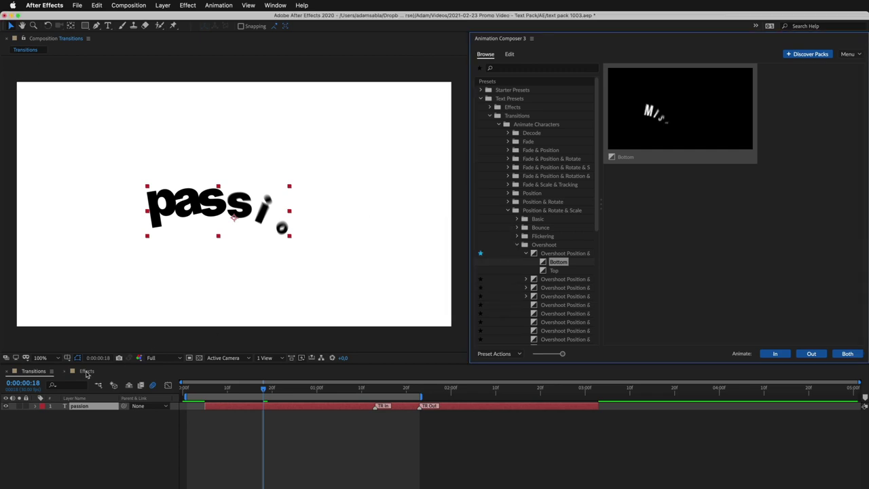
# Step: Switch to the Effects composition with 'funny' and preview the Decode and Position & Rotate text effects
pyautogui.click(87, 372)
pyautogui.click(491, 116)
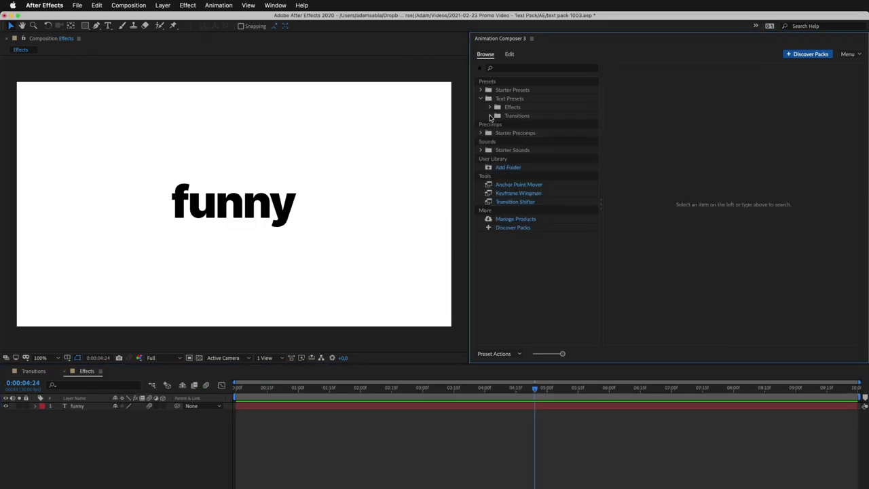
pyautogui.click(490, 108)
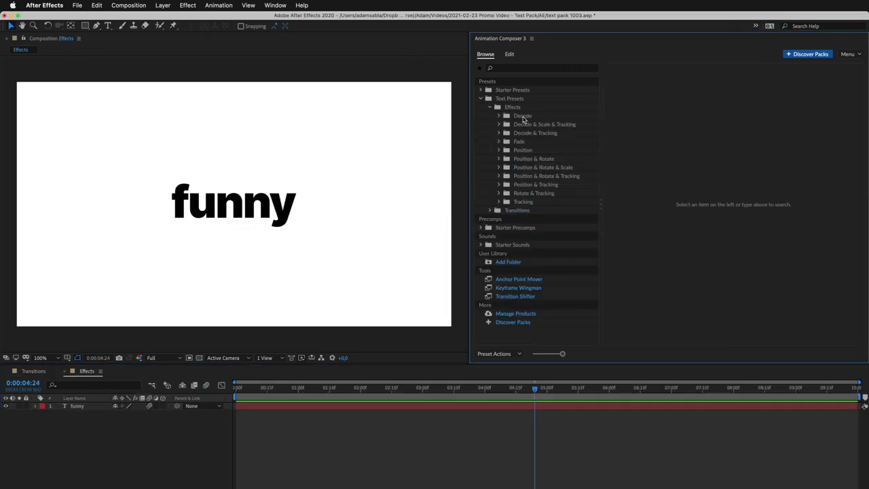
pyautogui.click(523, 116)
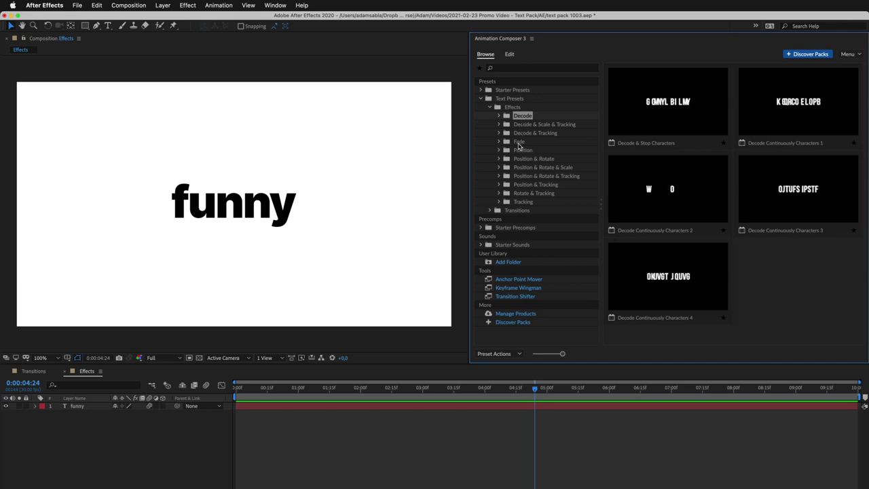
pyautogui.click(526, 159)
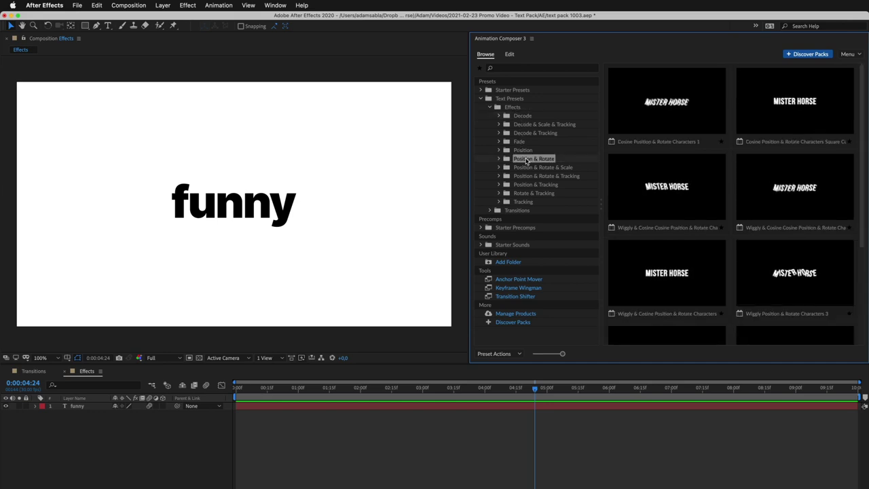
# Step: Compare Wiggly presets across the Position & Tracking groups, settling on Position & Rotate & Scale
pyautogui.click(499, 168)
pyautogui.click(530, 185)
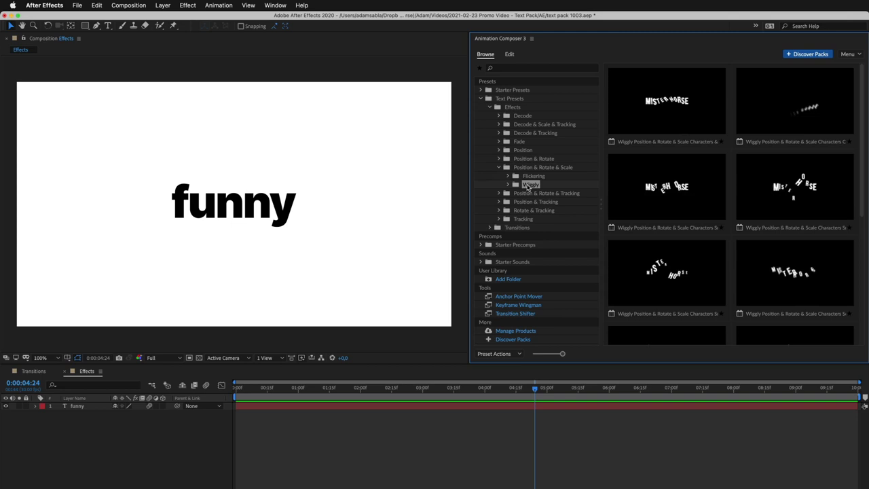
pyautogui.click(498, 194)
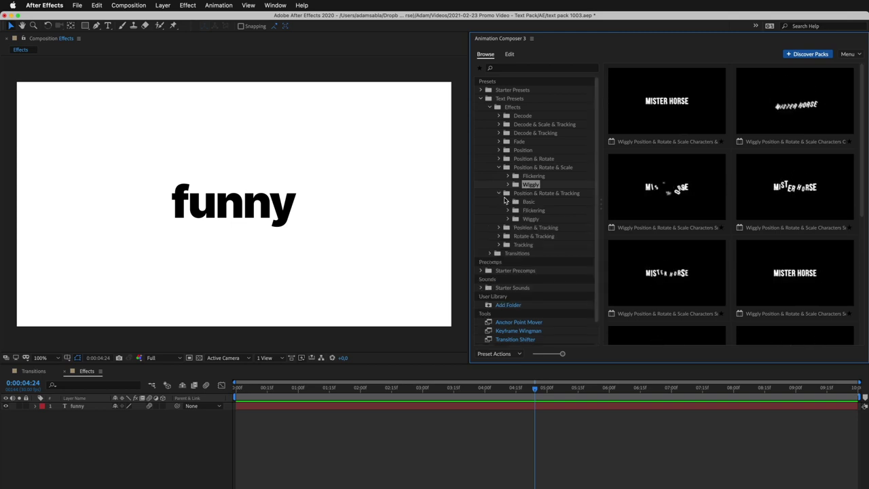
pyautogui.click(527, 219)
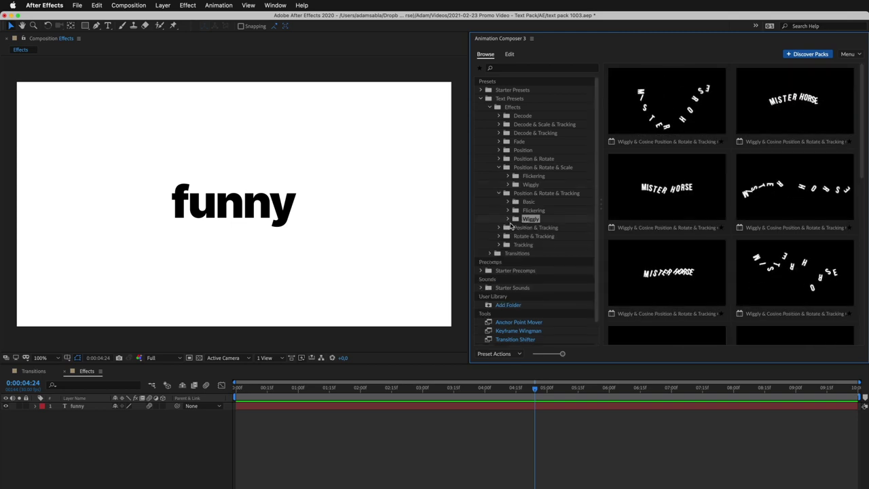
pyautogui.click(499, 228)
pyautogui.click(528, 235)
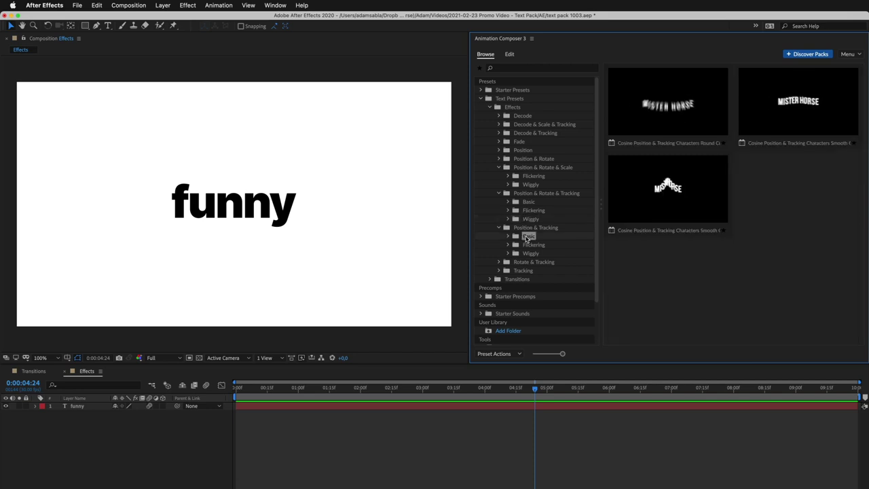
pyautogui.click(528, 253)
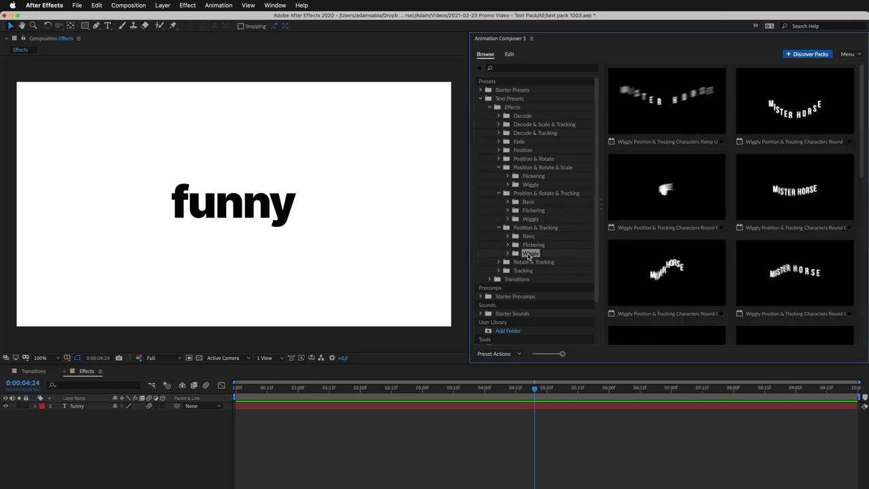
pyautogui.click(531, 184)
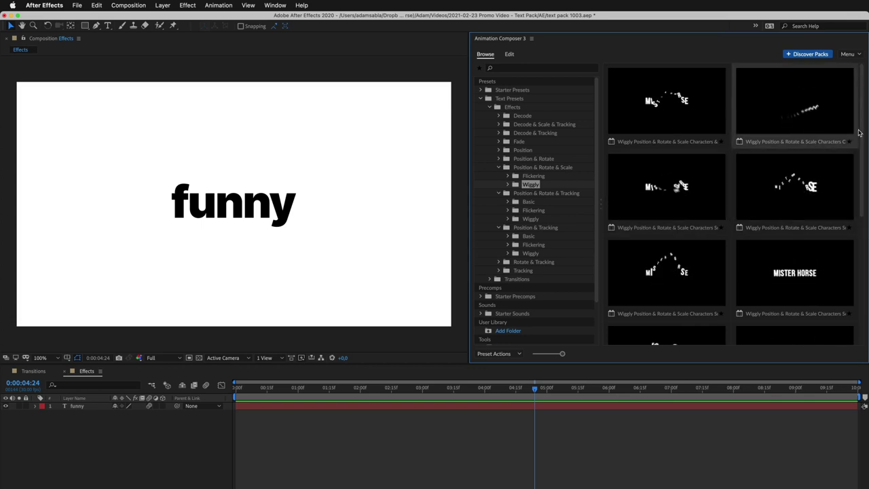
pyautogui.scroll(-2, 856, 207)
pyautogui.scroll(-1, 856, 206)
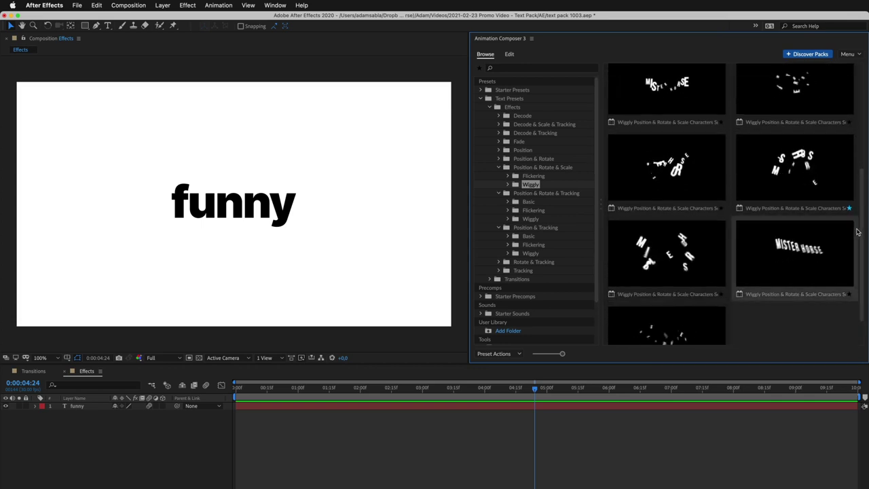
# Step: Apply Wiggly Position & Rotate & Scale Characters Square 3 to the funny layer and preview it
pyautogui.click(643, 406)
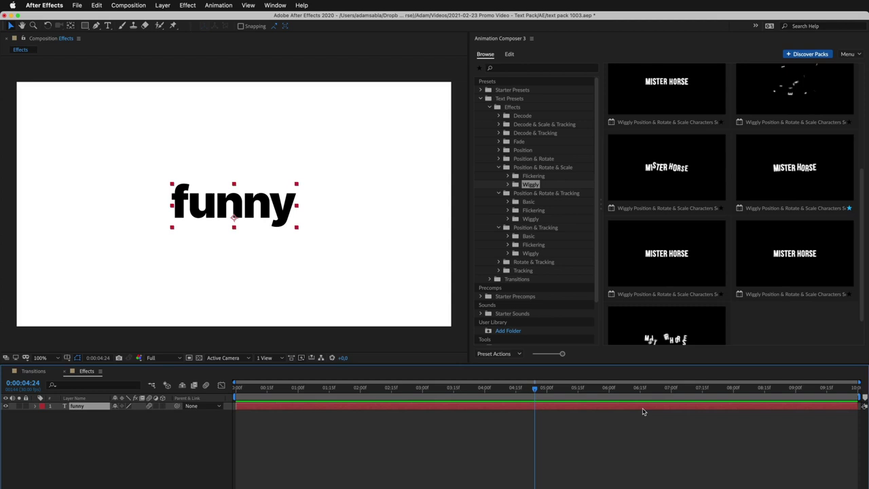
pyautogui.click(780, 175)
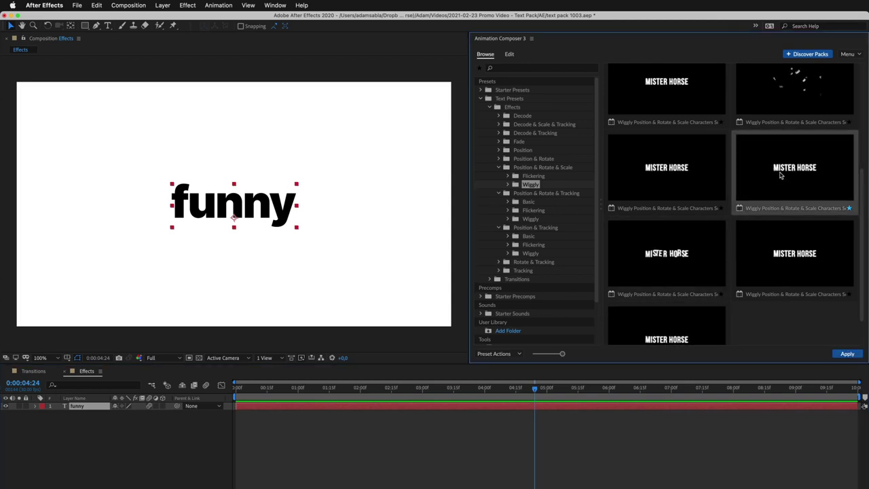
pyautogui.click(848, 354)
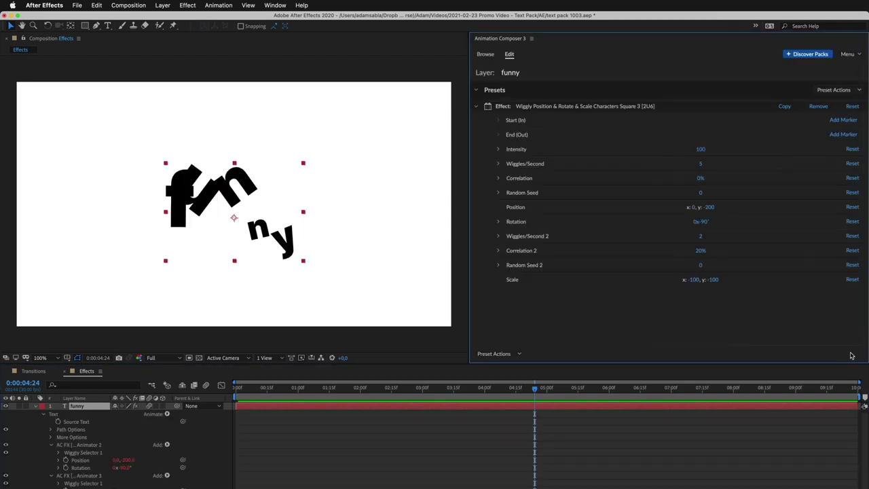
pyautogui.moveTo(663, 385)
pyautogui.mouseDown()
pyautogui.moveTo(483, 402)
pyautogui.moveTo(557, 397)
pyautogui.mouseUp()
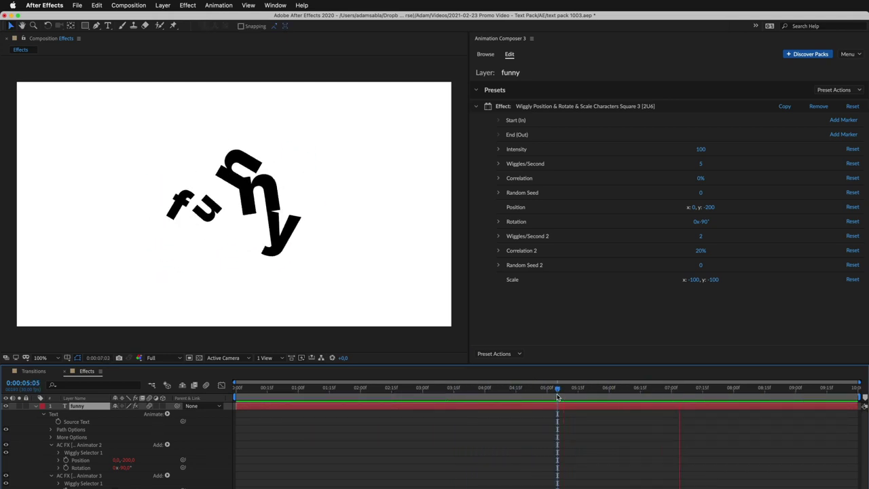
pyautogui.press('space')
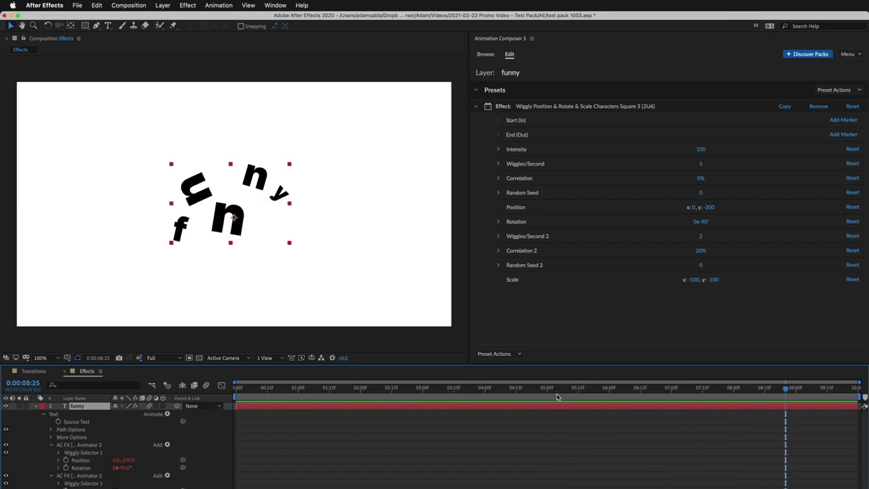
pyautogui.press('space')
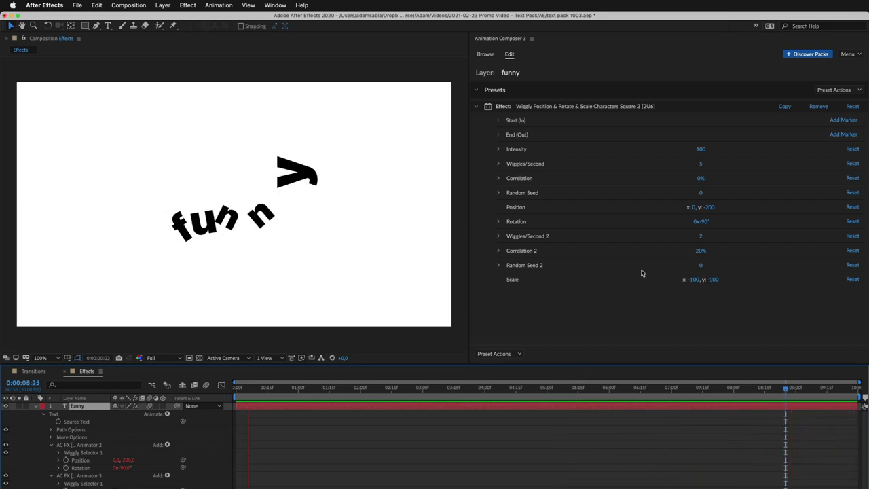
# Step: Set the wiggle to 1 wiggle per second, Position x -300 and Rotation -230°
pyautogui.click(701, 163)
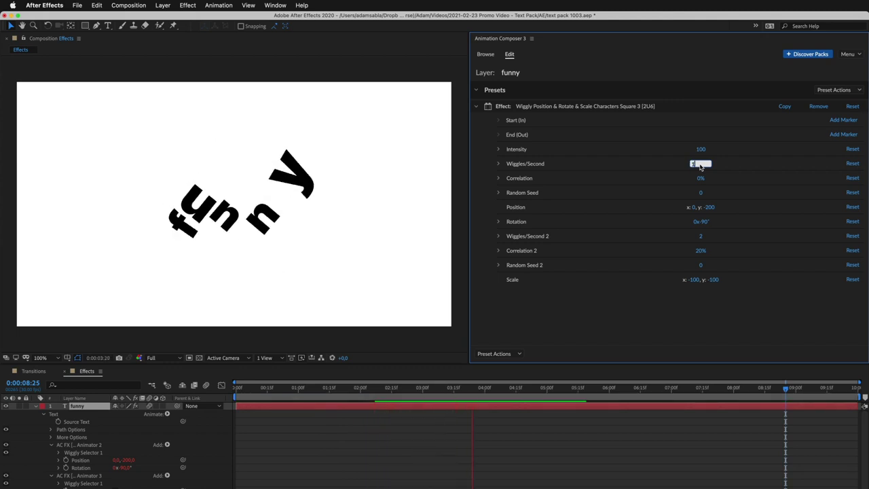
pyautogui.press('Return')
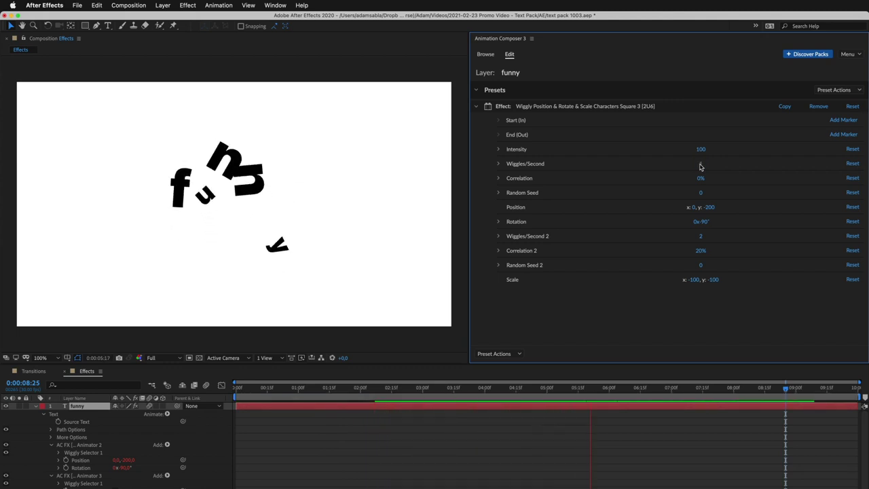
pyautogui.press('space')
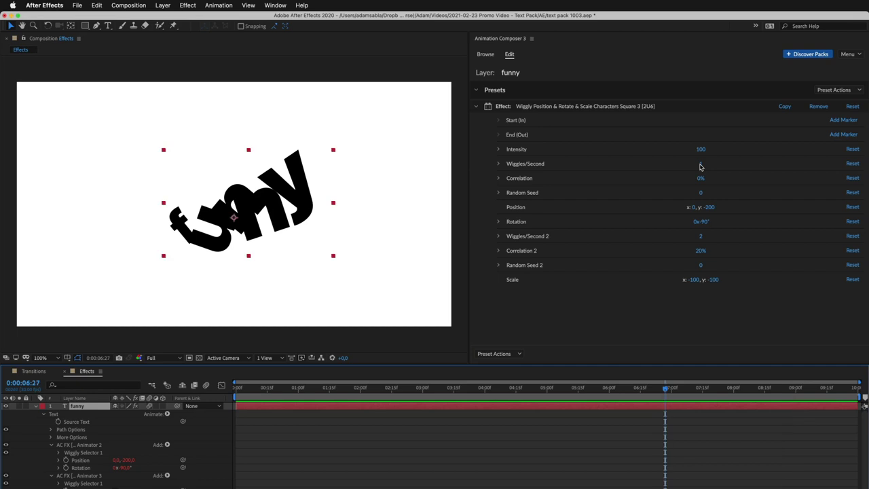
pyautogui.click(693, 208)
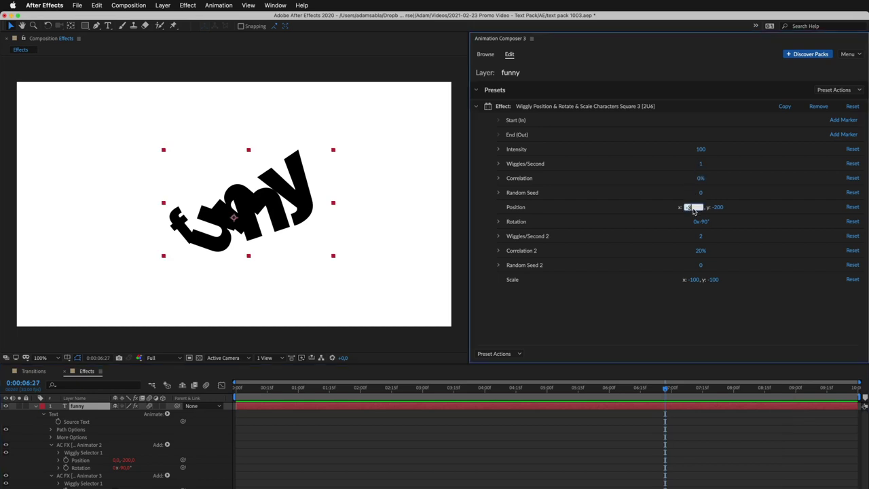
pyautogui.write('-300')
pyautogui.press('Return')
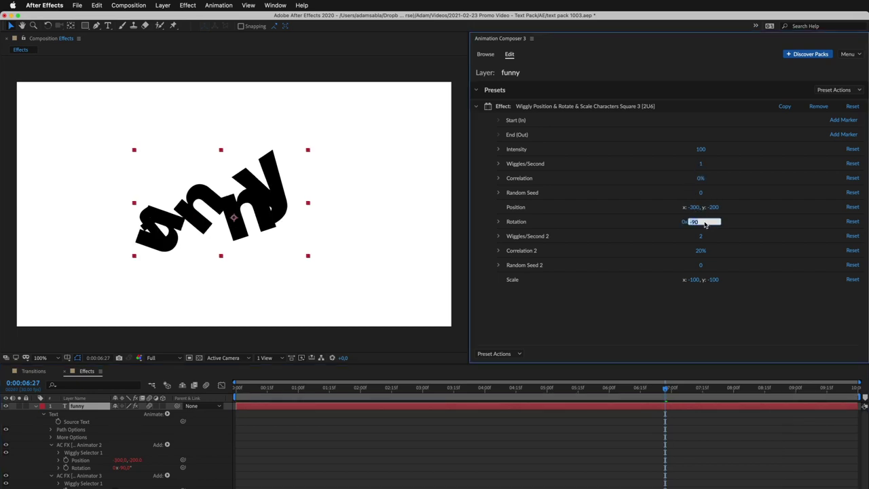
pyautogui.write('-230')
pyautogui.press('Return')
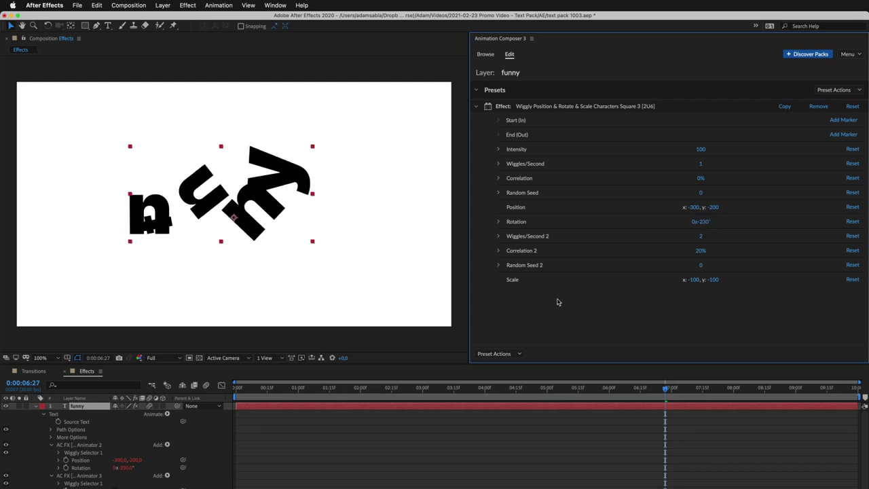
# Step: Preview the adjusted wiggle from about two seconds in
pyautogui.click(365, 391)
pyautogui.press('space')
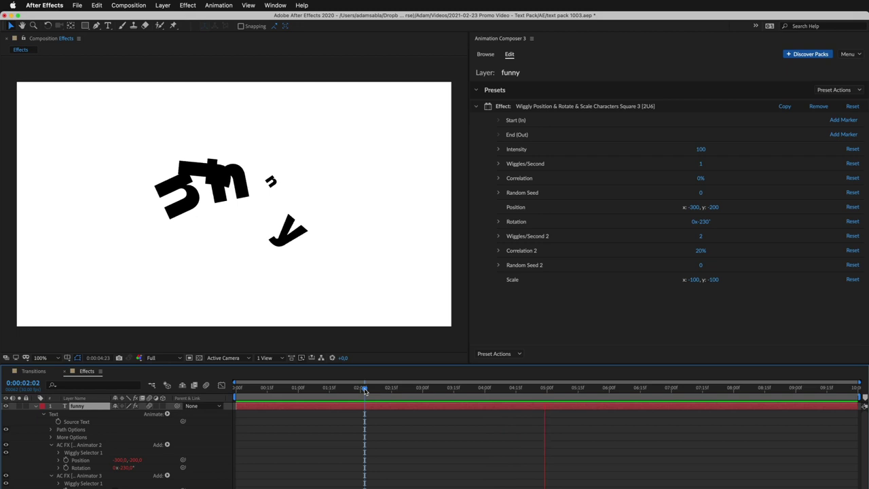
pyautogui.press('space')
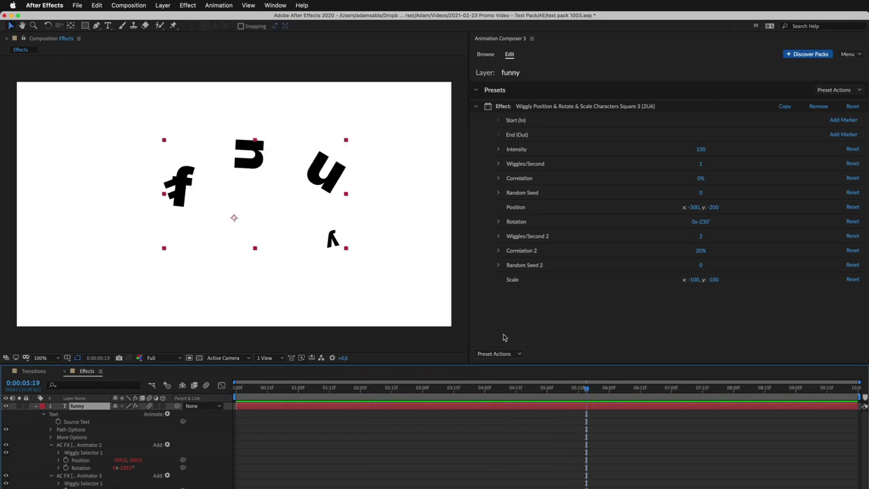
# Step: Reset the wiggle effect, set Intensity to 5, and preview the nearly steady word
pyautogui.click(852, 107)
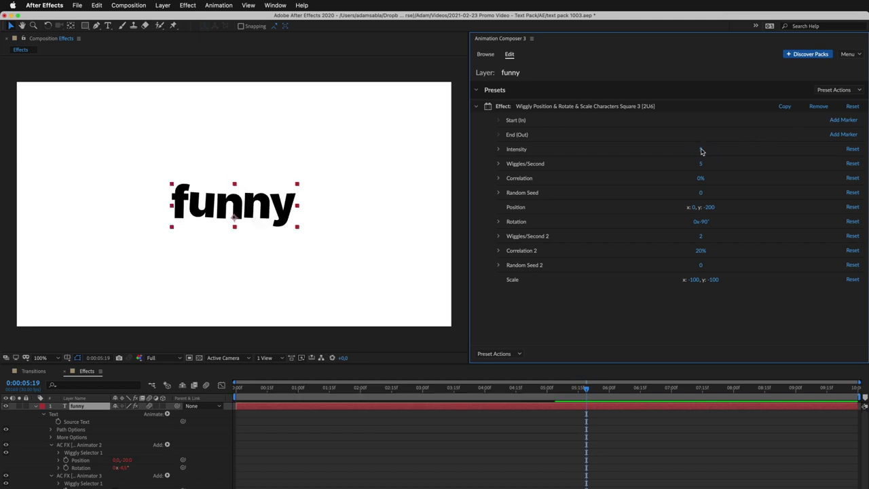
pyautogui.press('space')
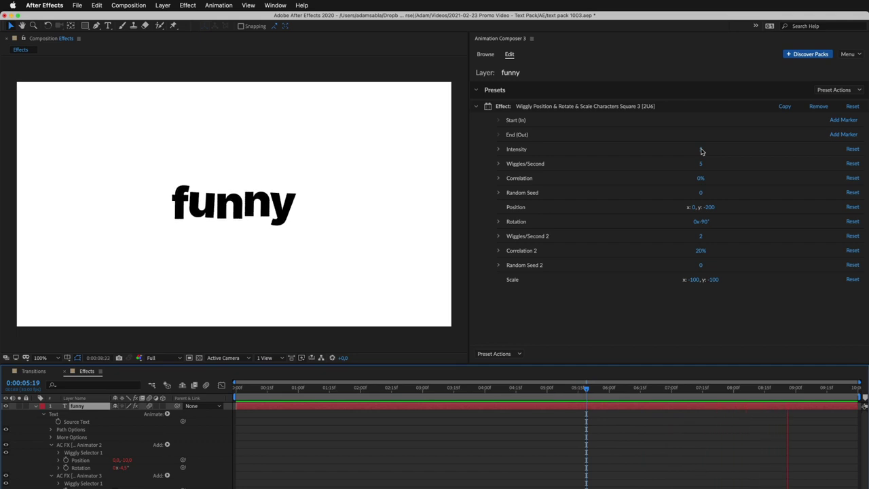
pyautogui.press('space')
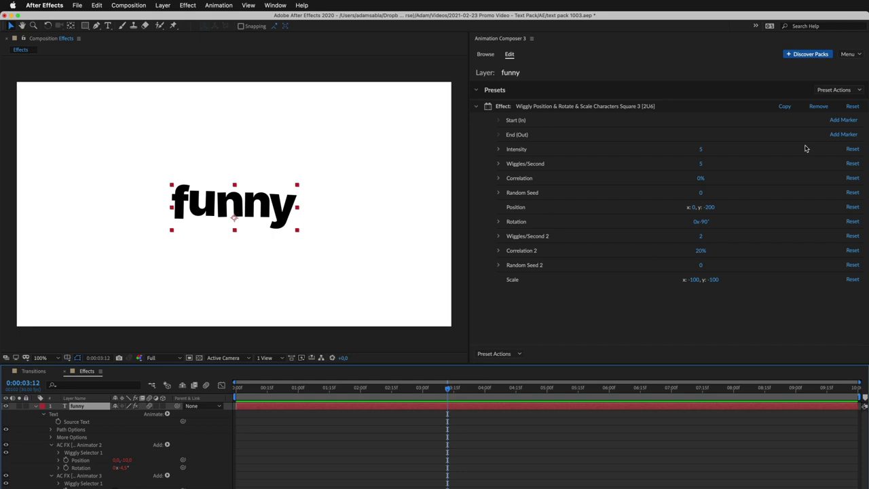
# Step: Add the funny wiggle's start marker at 3:12 and scrub around it to check the effect
pyautogui.click(836, 122)
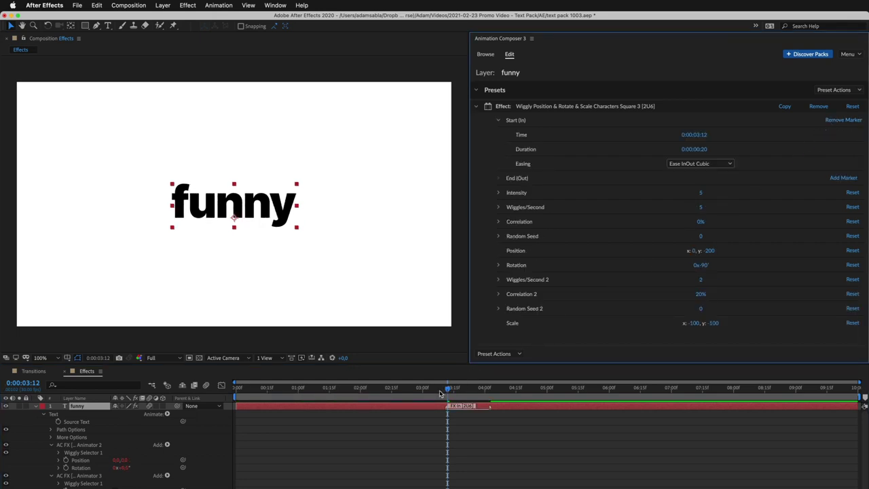
pyautogui.moveTo(440, 393); pyautogui.dragTo(402, 401)
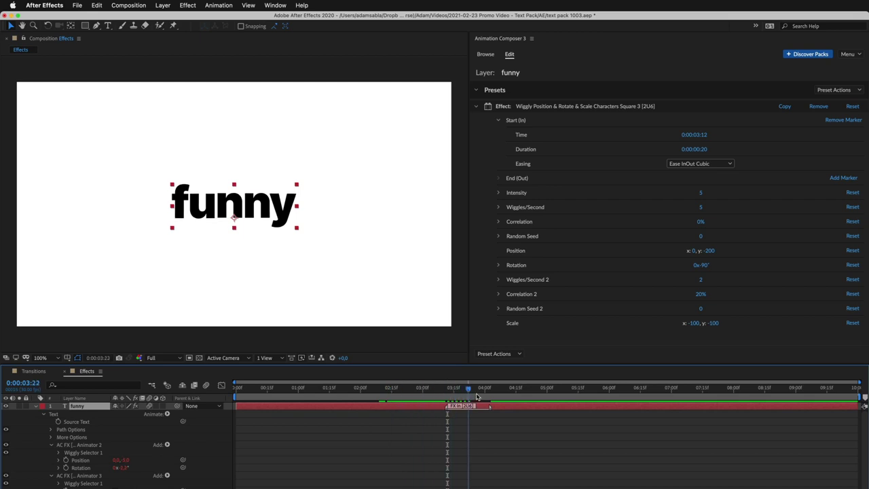
pyautogui.moveTo(478, 397); pyautogui.dragTo(503, 405)
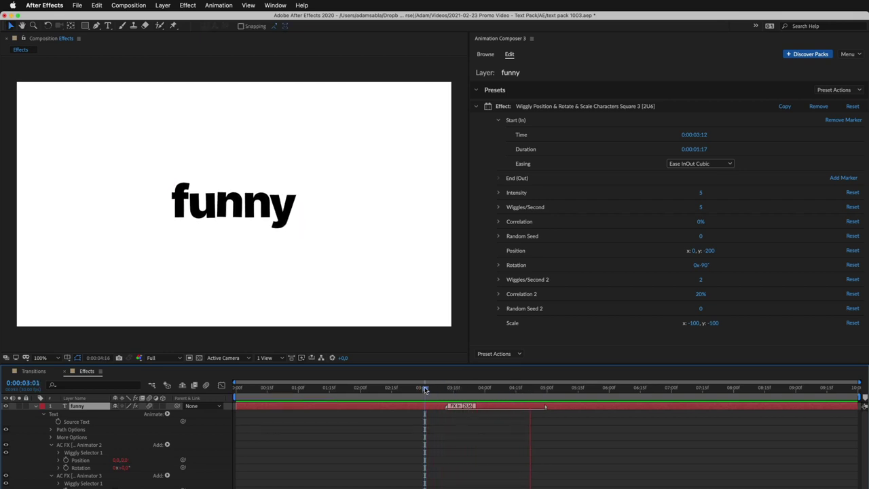
# Step: Stop the preview at 6:10, add the end marker there, and return to about 5:16
pyautogui.press('space')
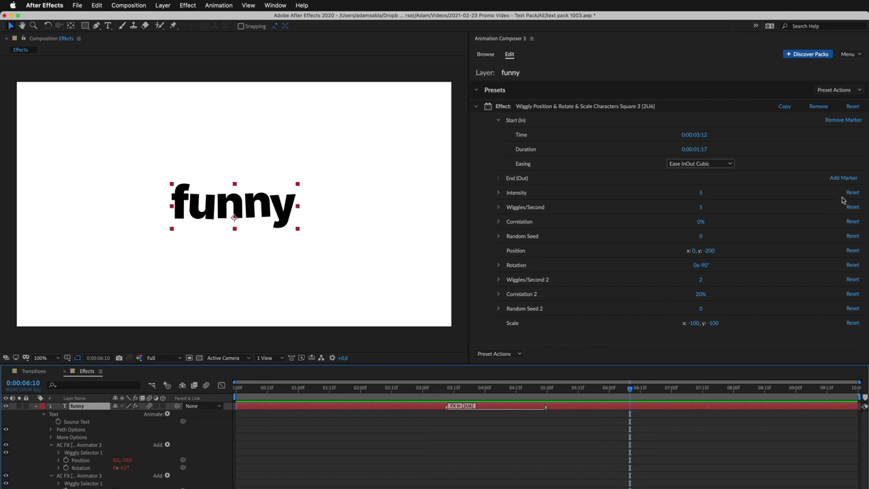
pyautogui.click(855, 179)
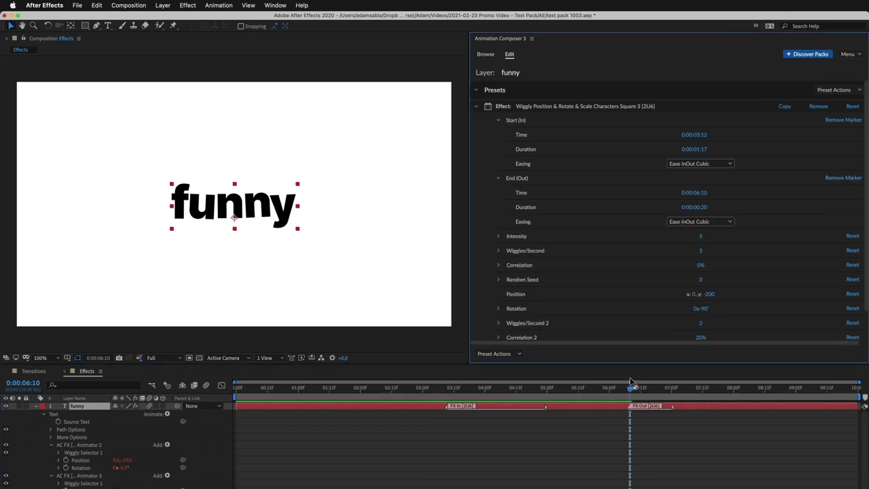
pyautogui.moveTo(619, 392); pyautogui.dragTo(579, 396)
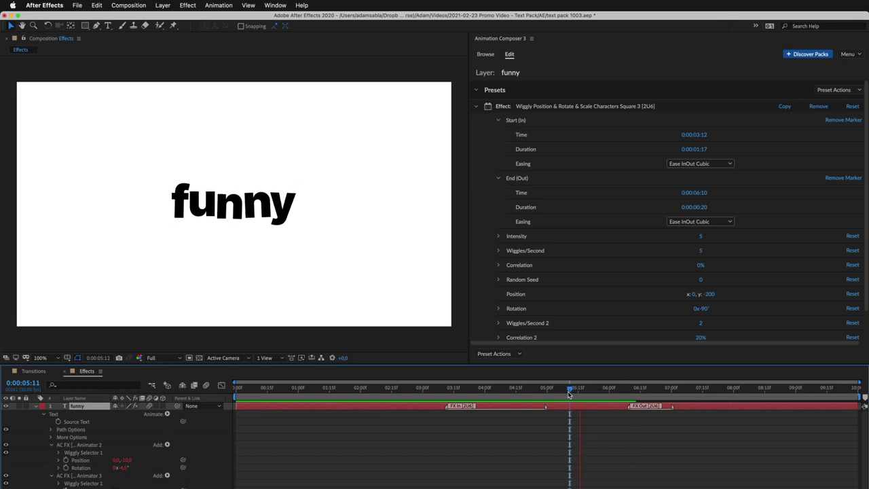